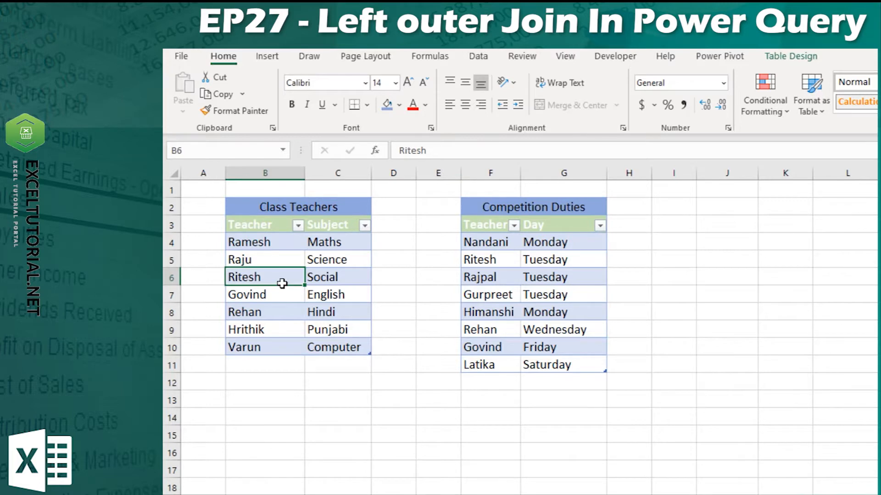
pyautogui.moveTo(255, 240); pyautogui.dragTo(350, 351)
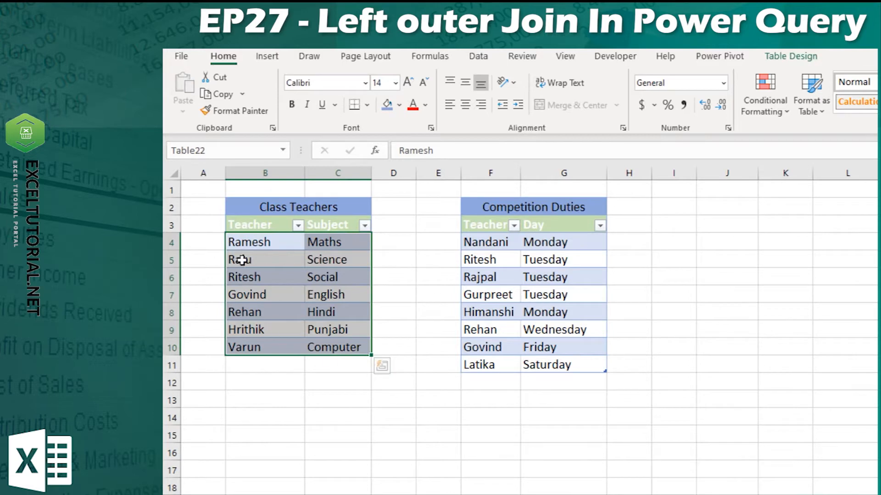
pyautogui.click(265, 308)
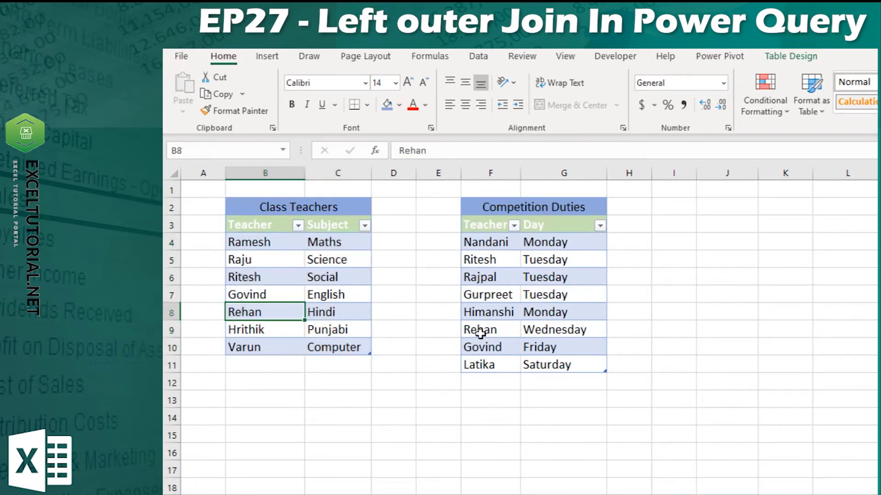
pyautogui.click(475, 346)
pyautogui.click(286, 275)
pyautogui.click(486, 259)
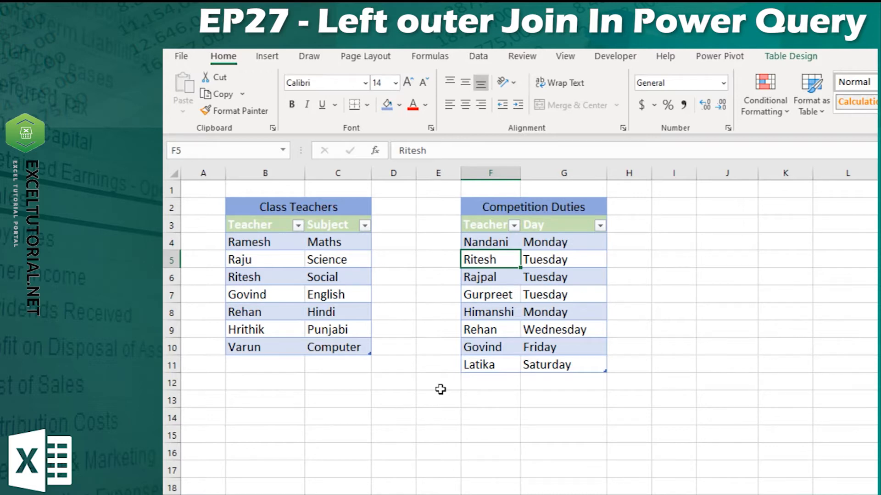
# Create a Power Query query named Class Teacher from the Class Teachers table and load it as a connection only
pyautogui.click(321, 281)
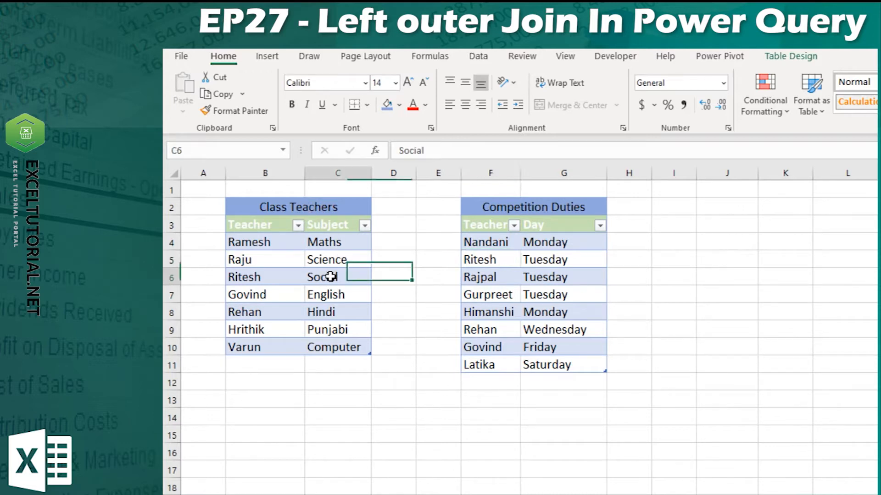
pyautogui.click(479, 57)
pyautogui.click(289, 94)
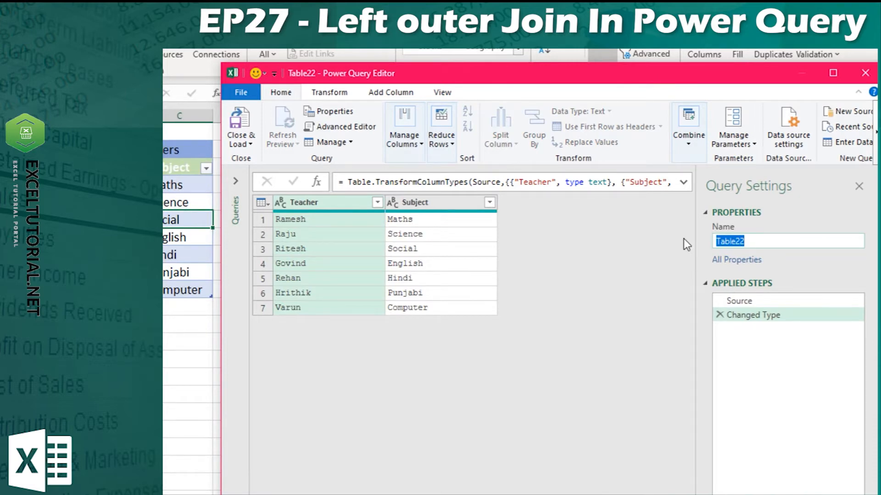
pyautogui.write('Class Teacher')
pyautogui.click(243, 141)
pyautogui.click(268, 173)
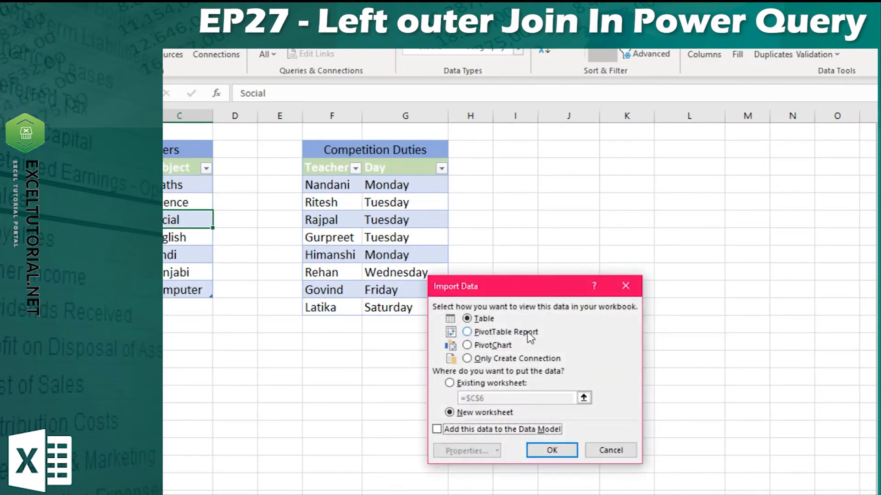
pyautogui.click(504, 362)
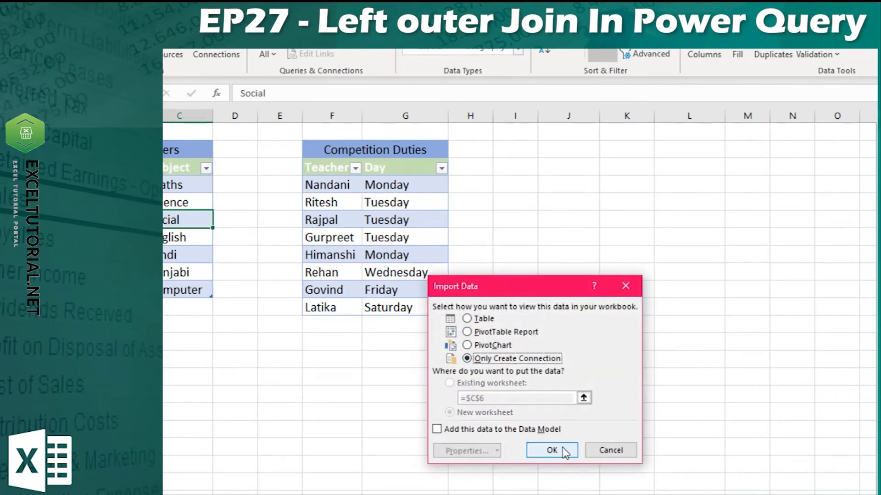
pyautogui.click(555, 450)
# Create a query named Duties from the Competition Duties table and load it as a connection only
pyautogui.click(394, 202)
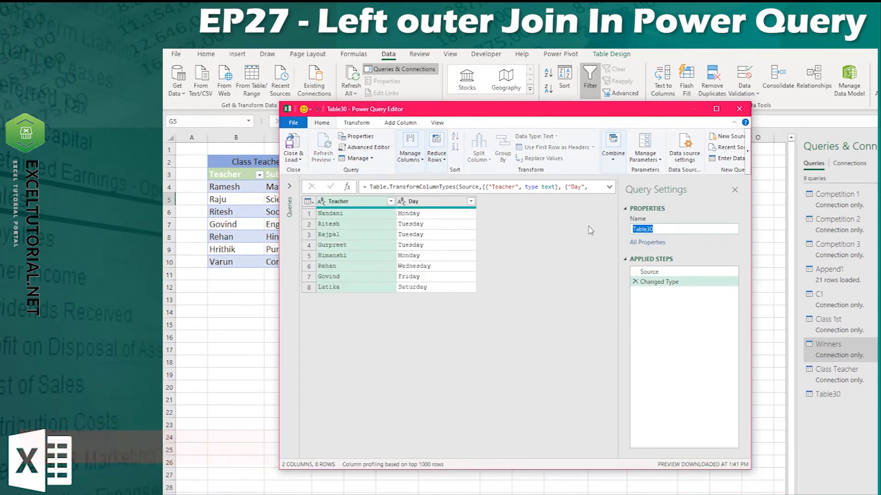
pyautogui.write('Duties')
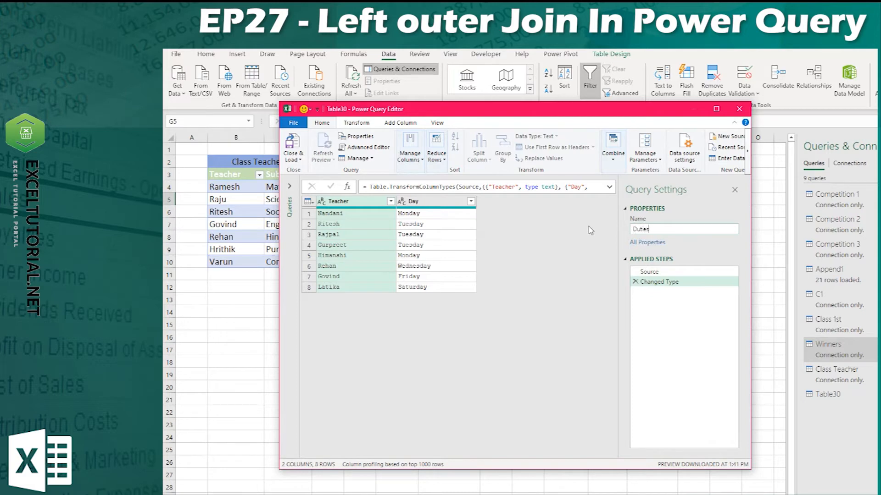
pyautogui.click(292, 160)
pyautogui.click(308, 182)
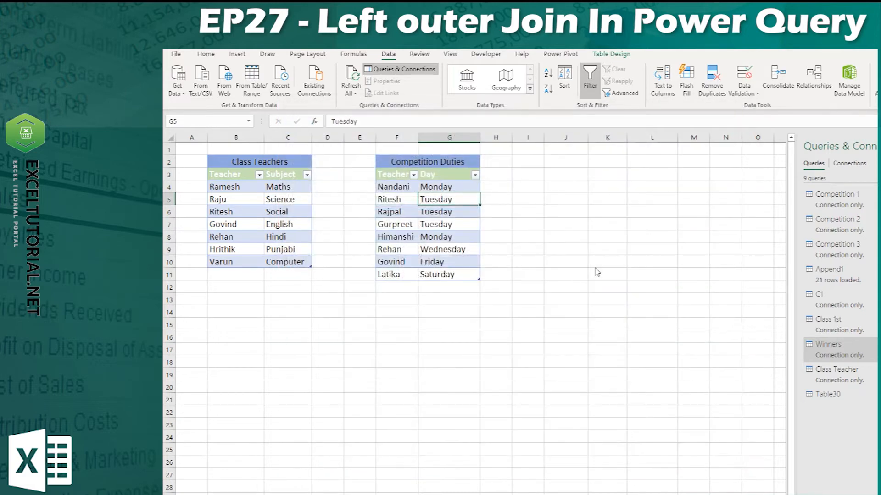
pyautogui.click(516, 315)
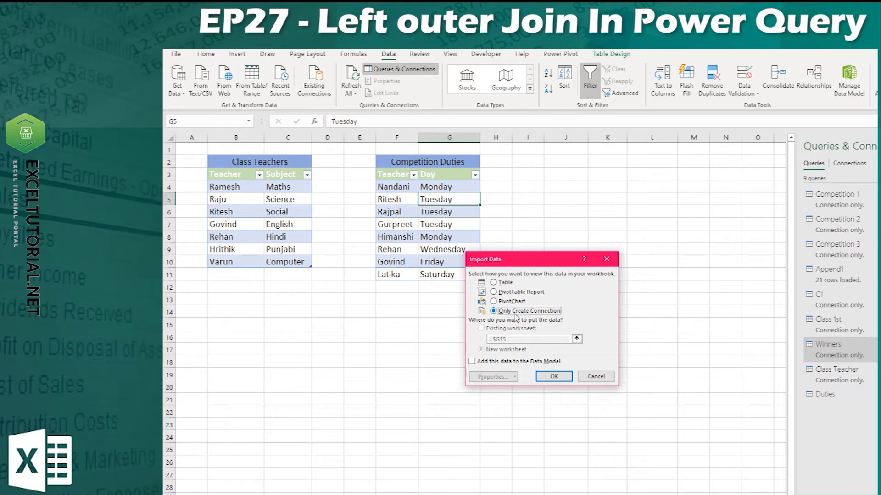
pyautogui.click(551, 376)
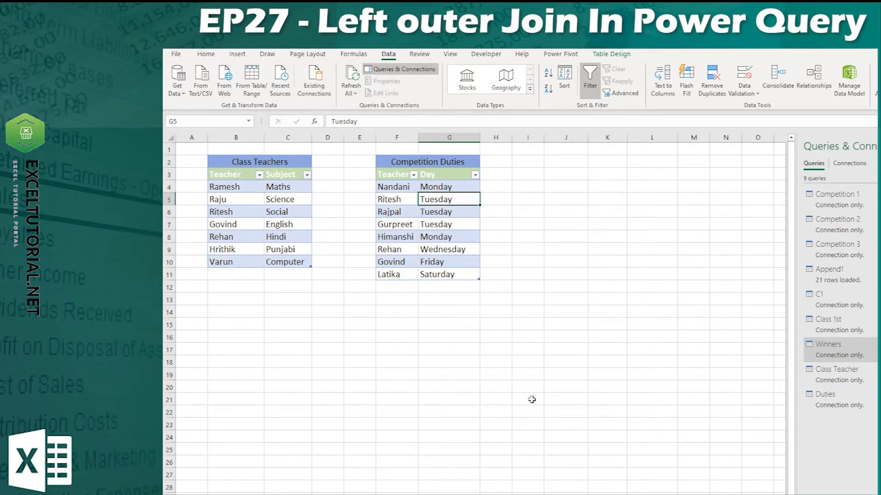
pyautogui.click(834, 399)
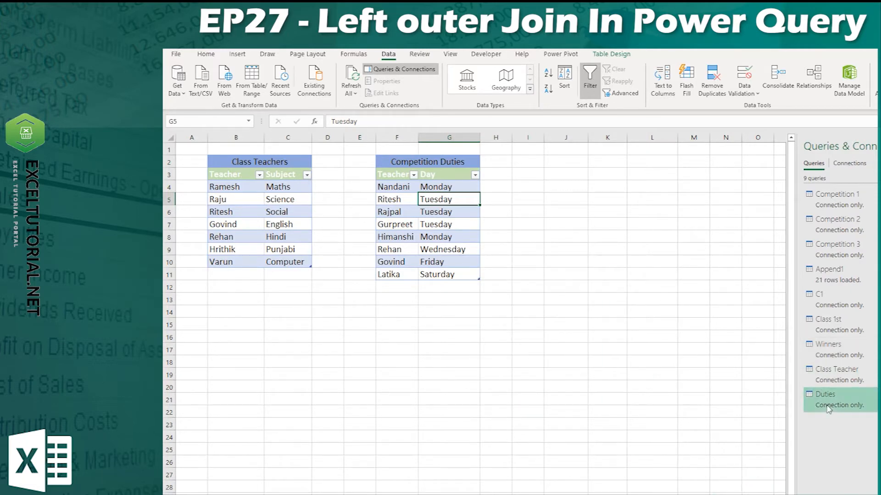
pyautogui.click(834, 380)
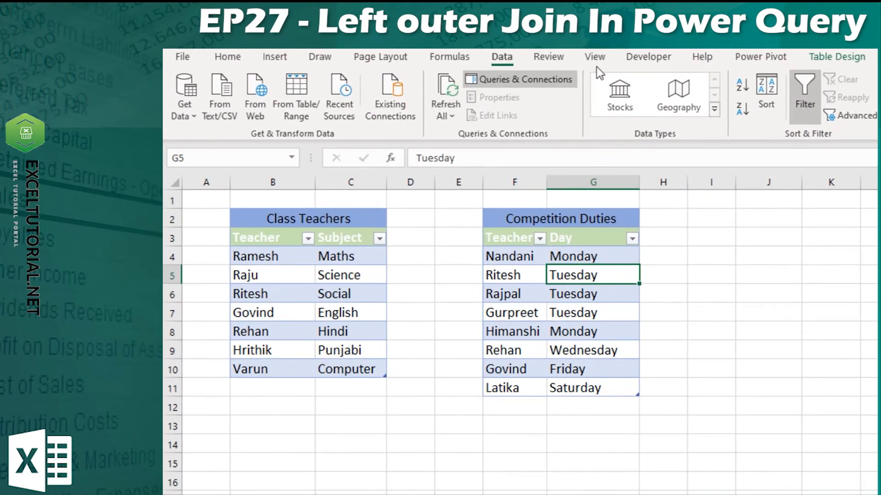
pyautogui.moveTo(282, 273); pyautogui.dragTo(359, 367)
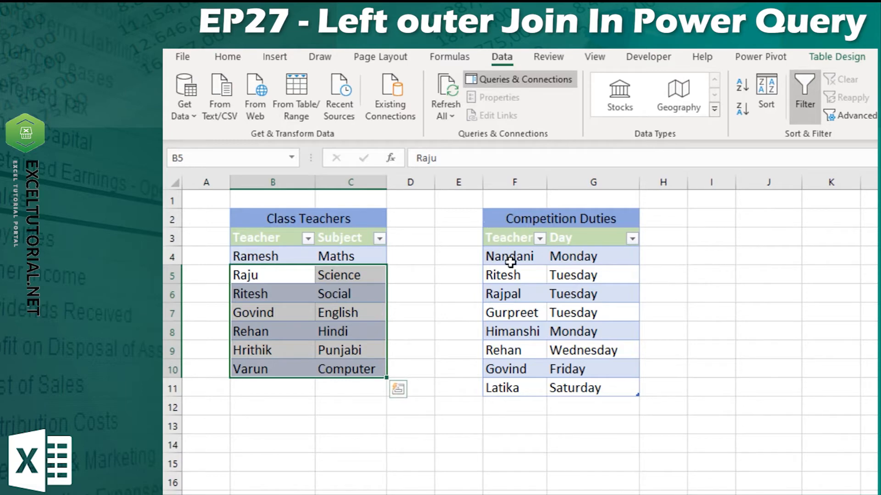
pyautogui.moveTo(505, 255); pyautogui.dragTo(596, 388)
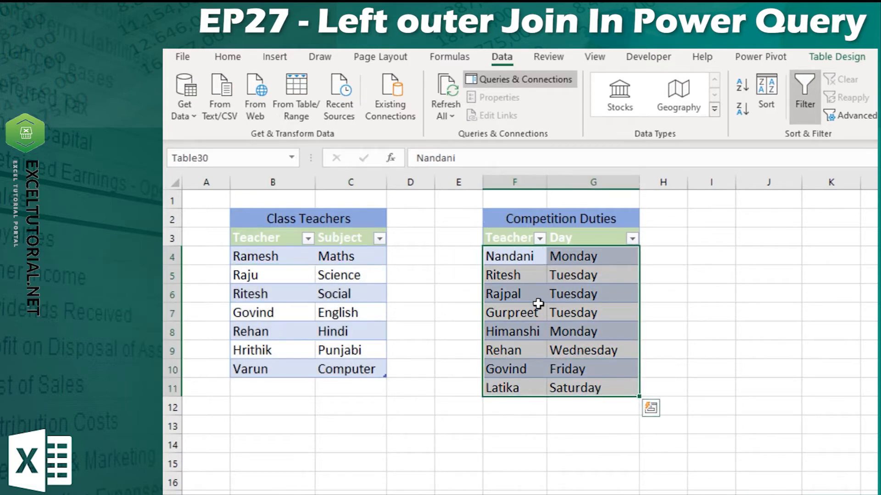
pyautogui.click(288, 218)
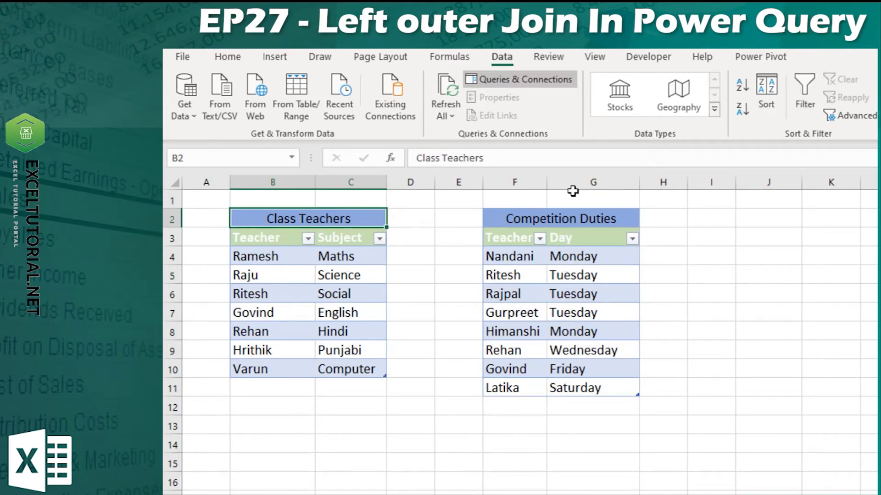
# Start a query merge with Class Teacher as the first table and Duties as the second, matched on their Teacher columns
pyautogui.click(185, 107)
pyautogui.moveTo(257, 323)
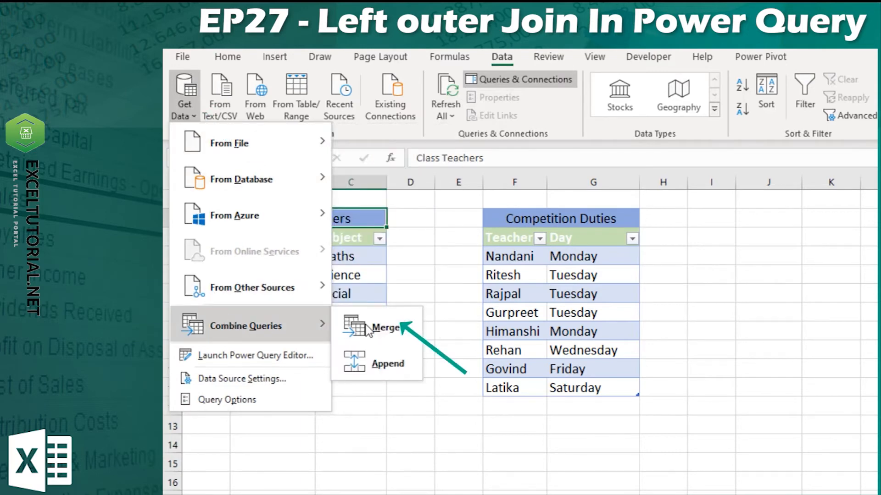
pyautogui.click(365, 326)
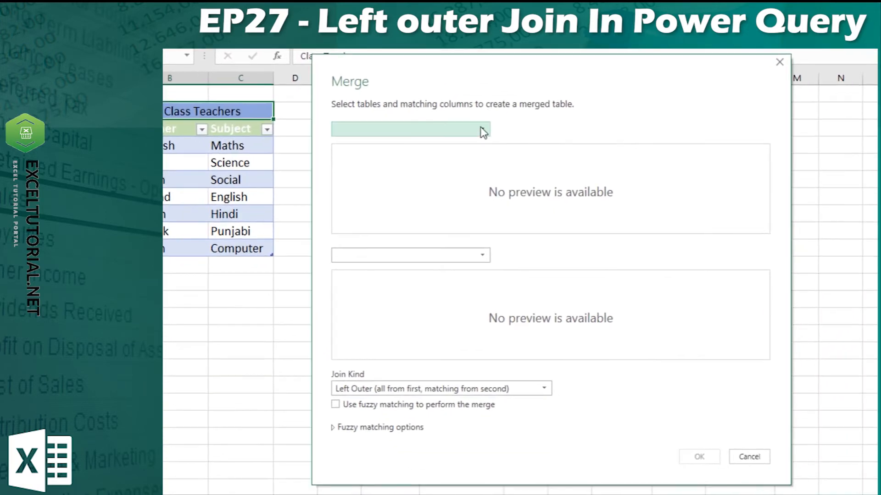
pyautogui.click(483, 133)
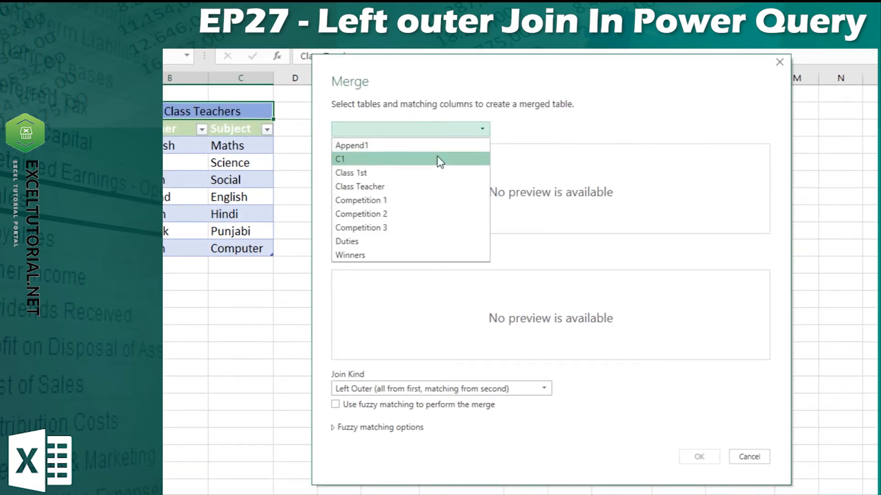
pyautogui.click(428, 183)
pyautogui.click(357, 153)
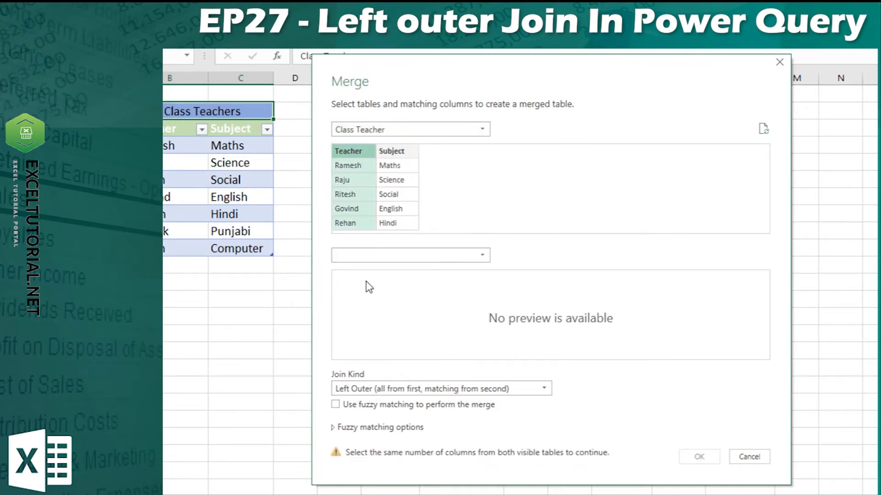
pyautogui.click(390, 257)
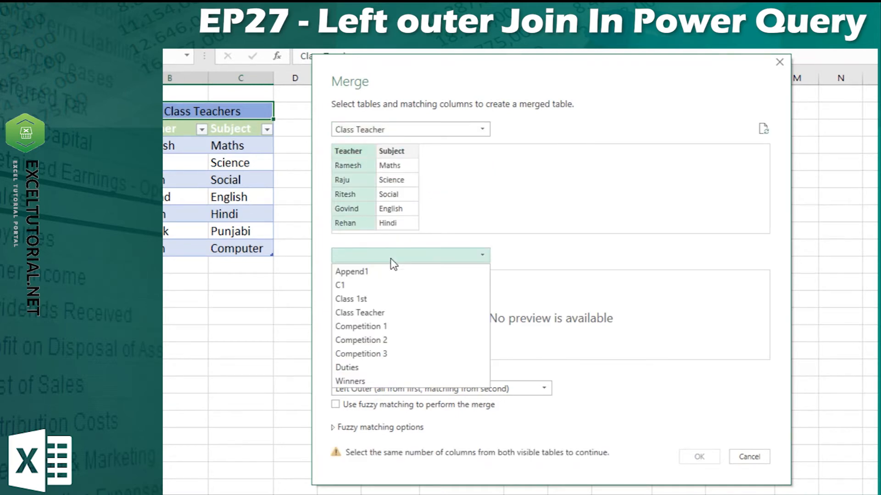
pyautogui.click(375, 367)
pyautogui.click(354, 293)
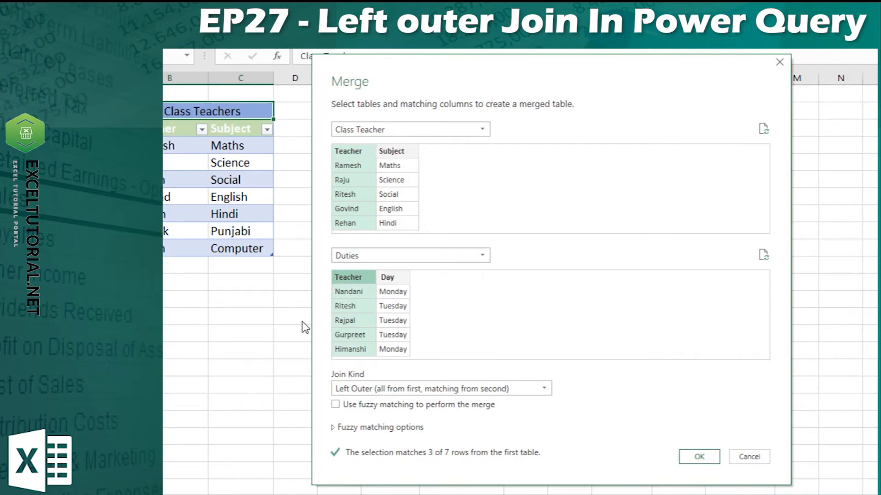
# Set the join kind to Left Outer (all from first, matching from second) and create the merged query
pyautogui.click(372, 388)
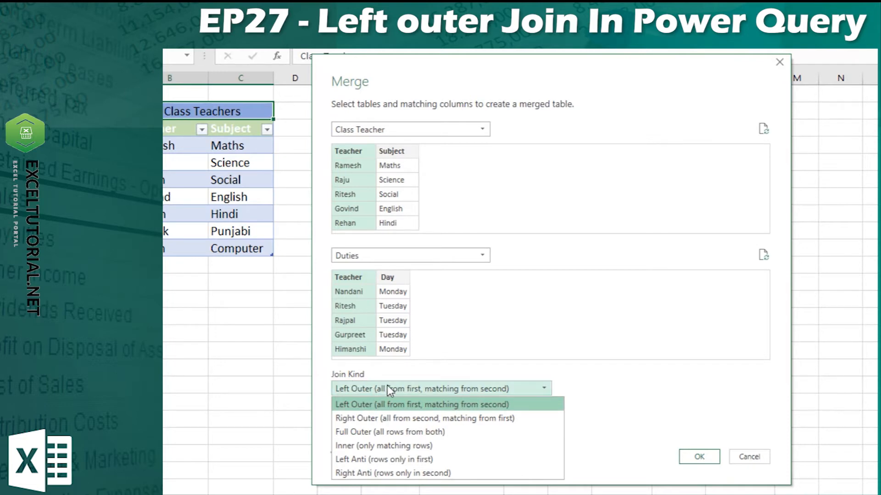
pyautogui.click(417, 405)
pyautogui.click(699, 456)
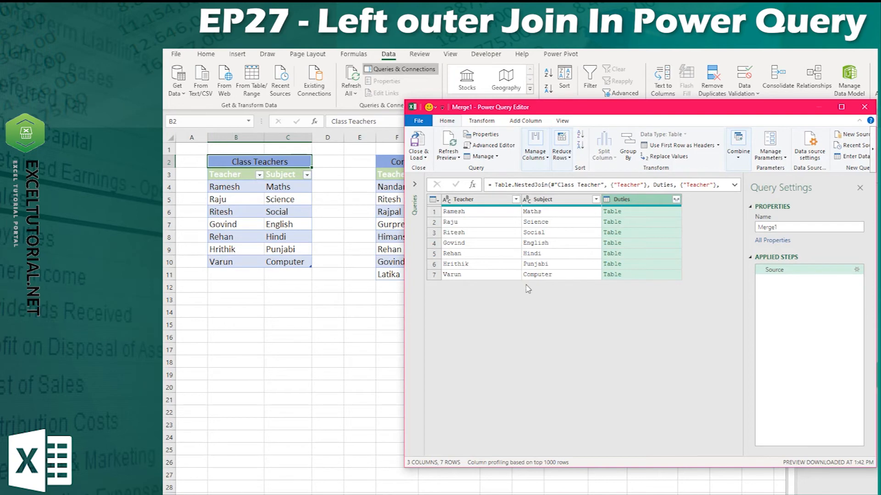
# Expand the Duties column into its Teacher and Day columns without using the original column name as prefix
pyautogui.moveTo(562, 109); pyautogui.dragTo(664, 86)
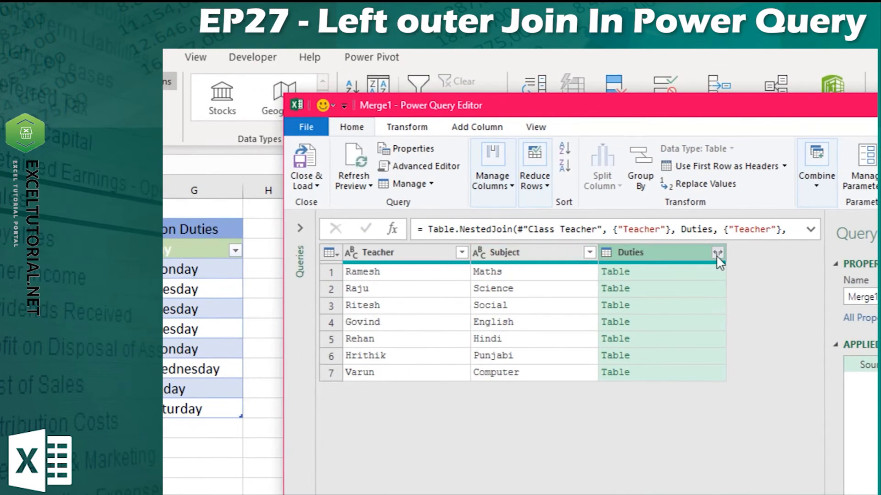
pyautogui.click(717, 253)
pyautogui.click(505, 418)
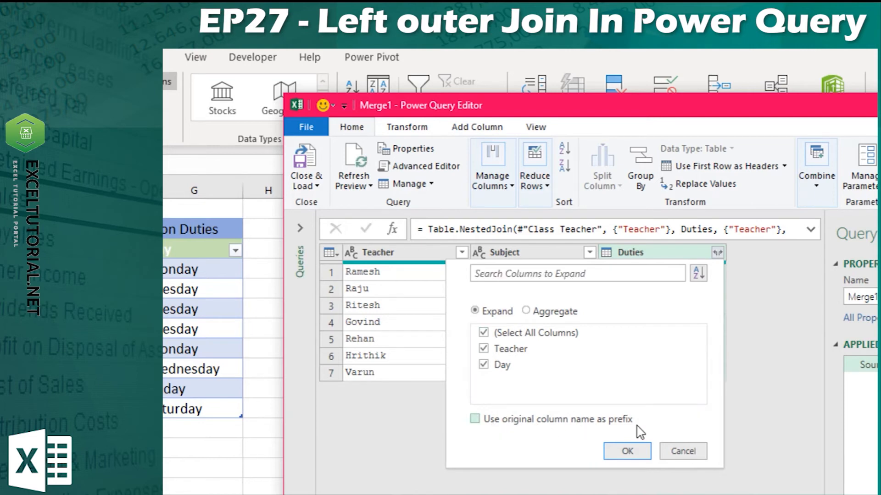
pyautogui.click(627, 450)
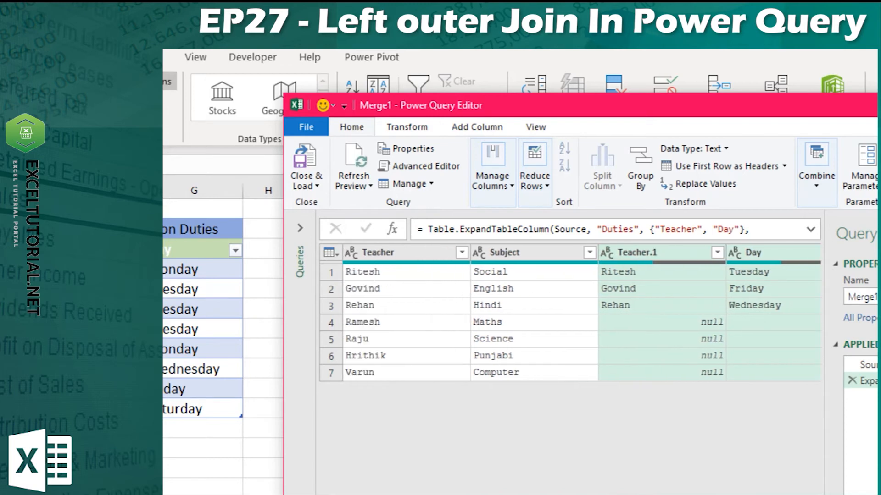
# Remove the duplicate Teacher.1 column from the merged query
pyautogui.click(664, 254)
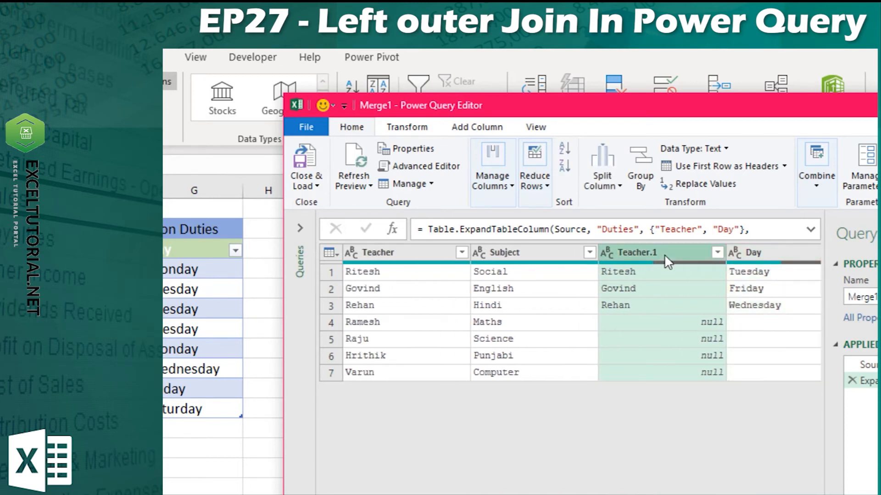
pyautogui.rightClick(672, 252)
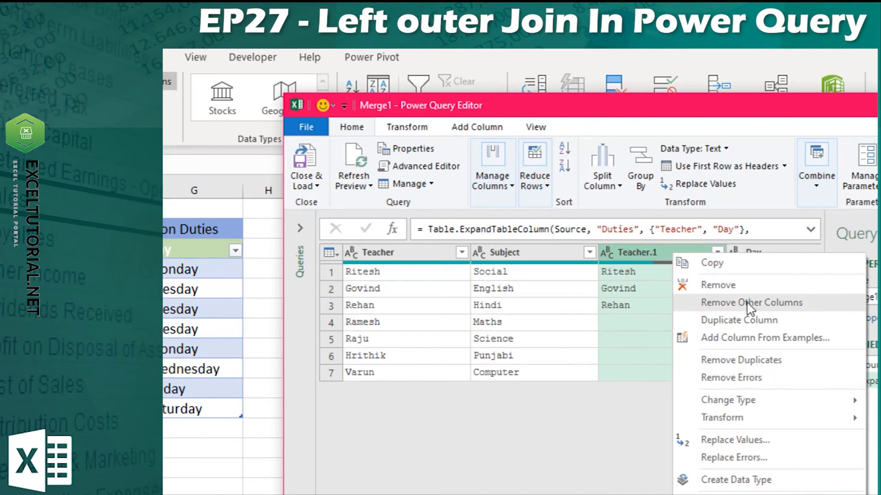
pyautogui.click(733, 285)
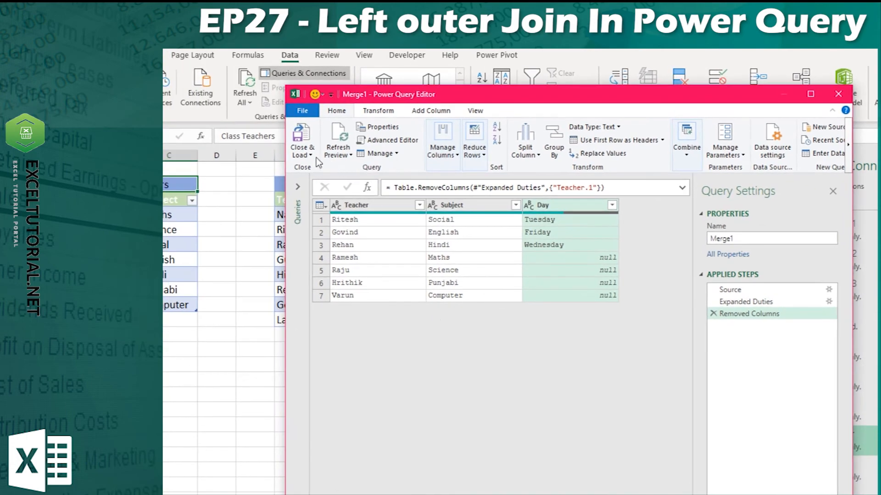
# Load the merged query as a table into the existing All Joins worksheet, starting at cell J4
pyautogui.click(315, 157)
pyautogui.click(321, 166)
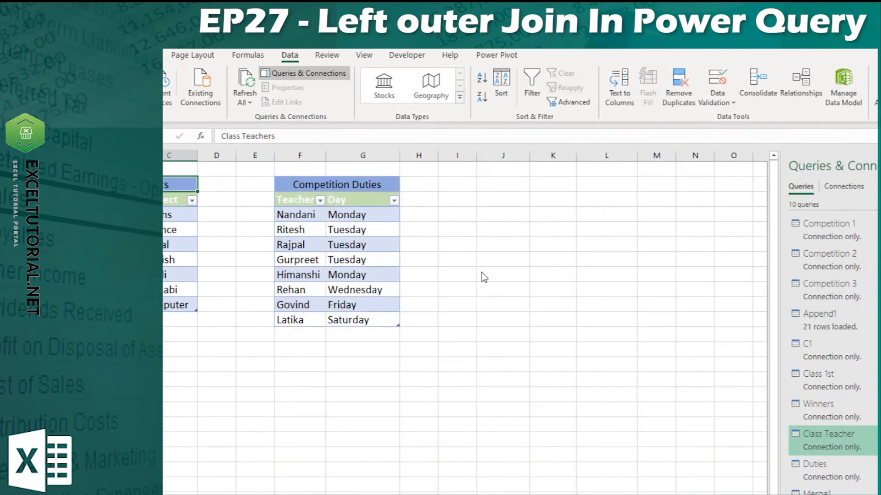
pyautogui.click(436, 385)
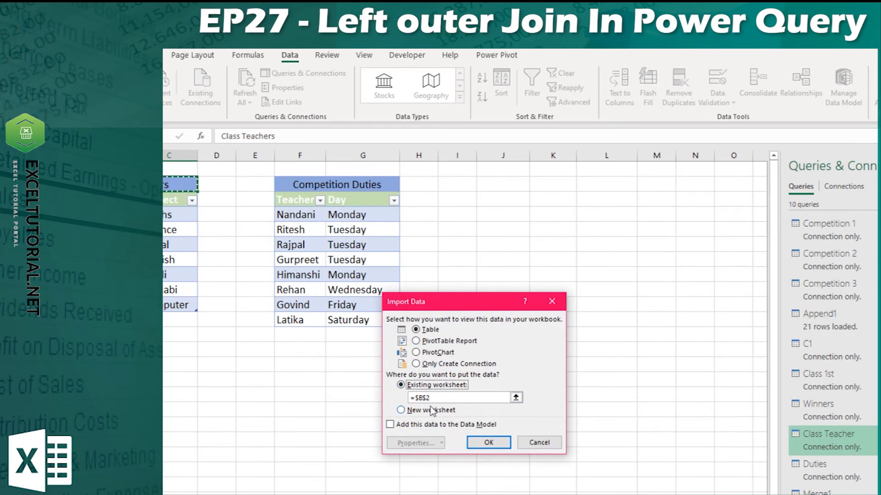
pyautogui.click(491, 214)
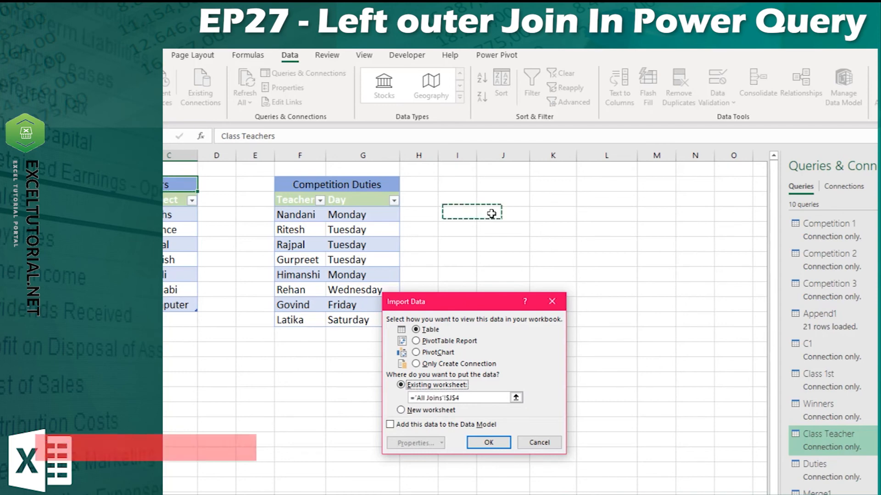
pyautogui.click(488, 443)
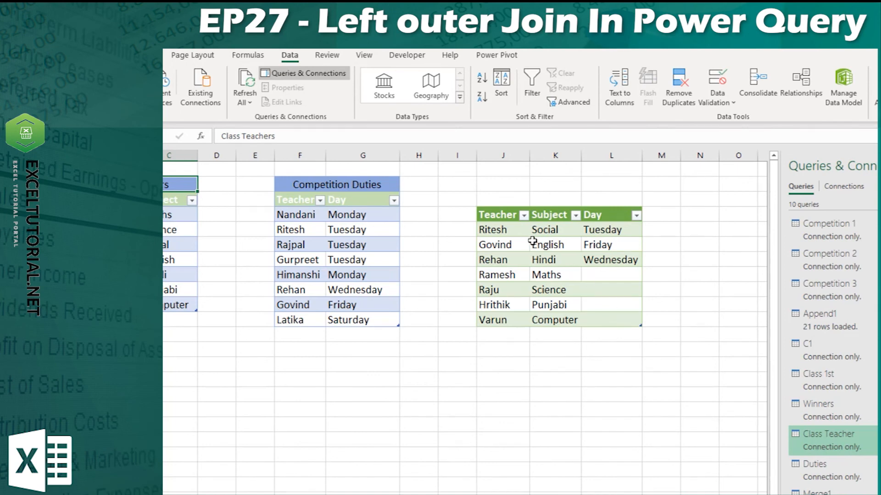
pyautogui.click(601, 231)
pyautogui.moveTo(601, 231); pyautogui.dragTo(617, 260)
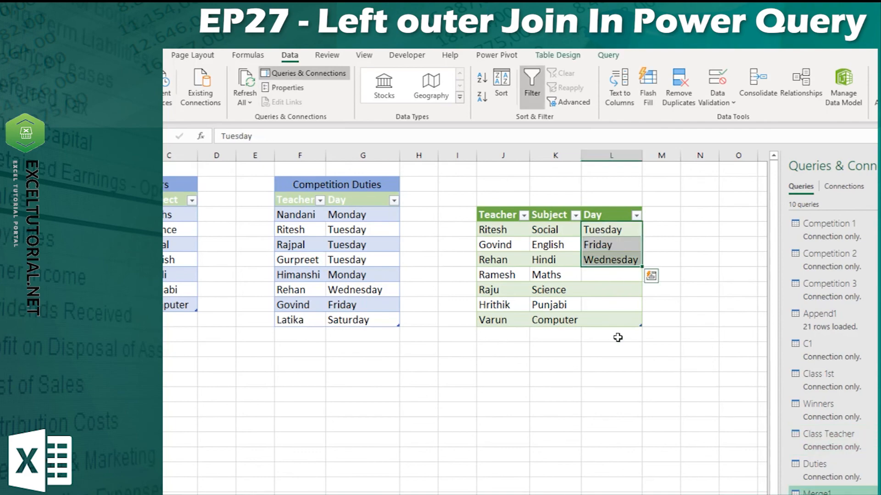